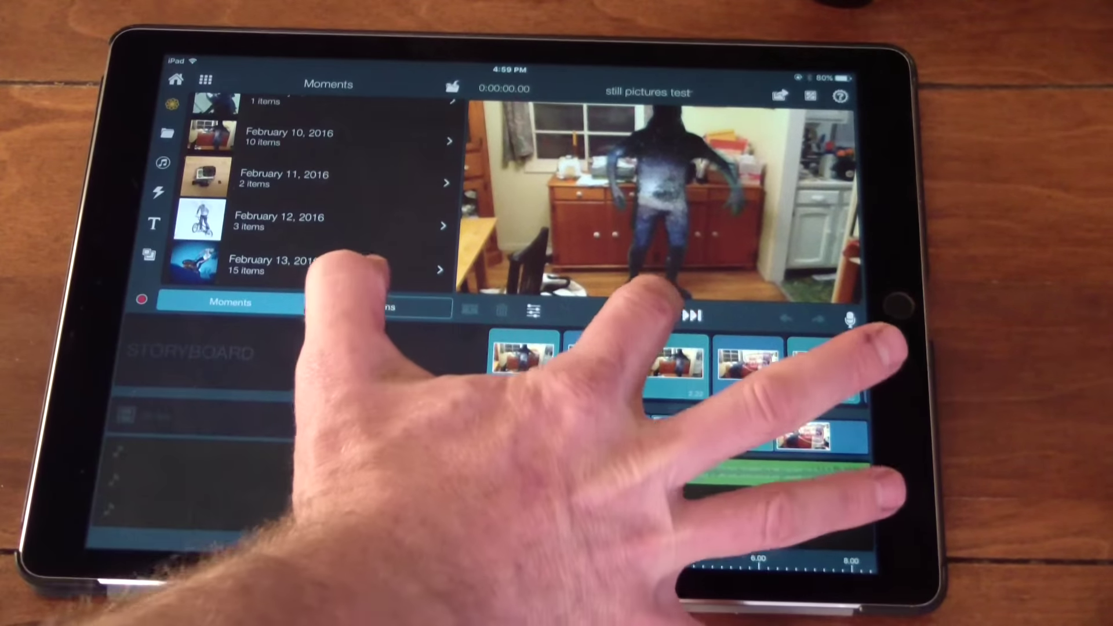
- Play the movie from the start and pause at 00:00:08.07 on the word-balloon scene
{"action": "left_click", "coordinate": [663, 316]}
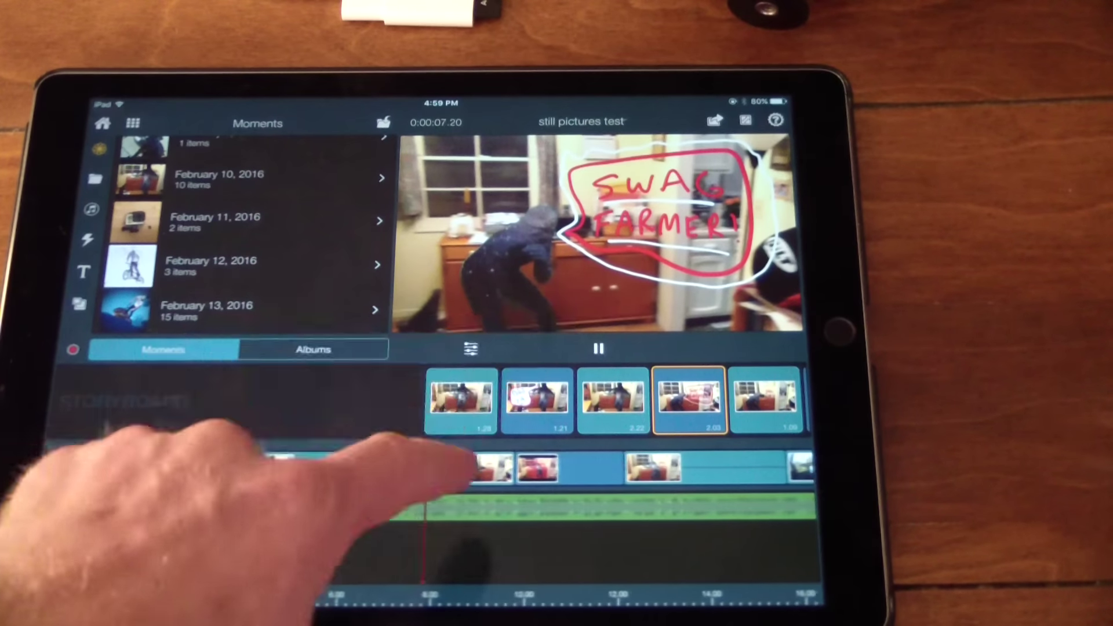
{"action": "left_click", "coordinate": [469, 461]}
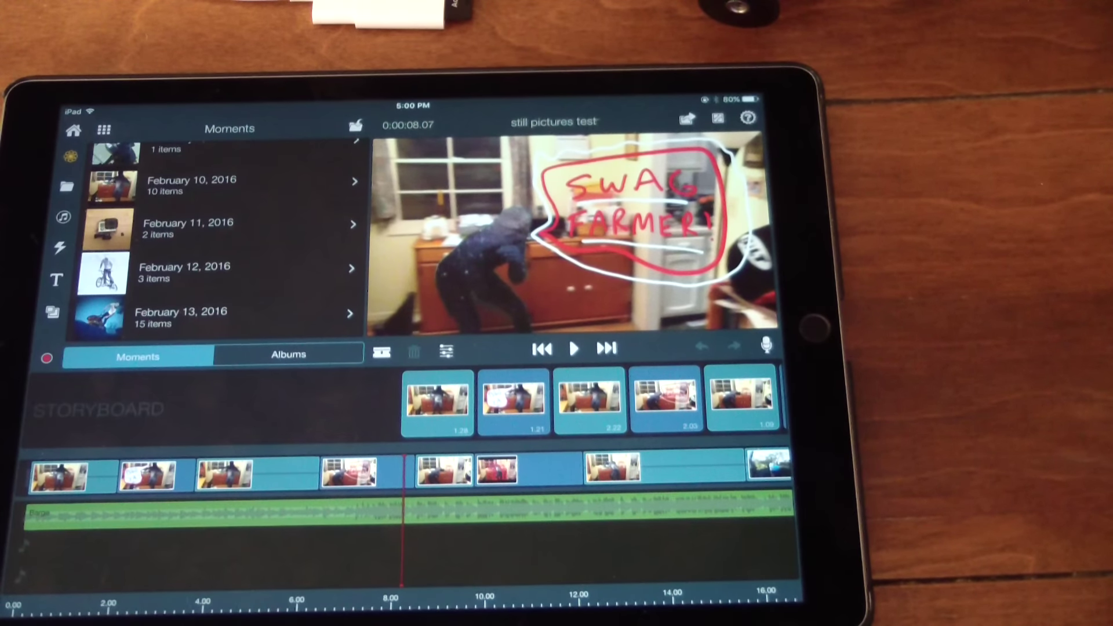
{"action": "left_click_drag", "start_coordinate": [548, 557], "coordinate": [100, 565]}
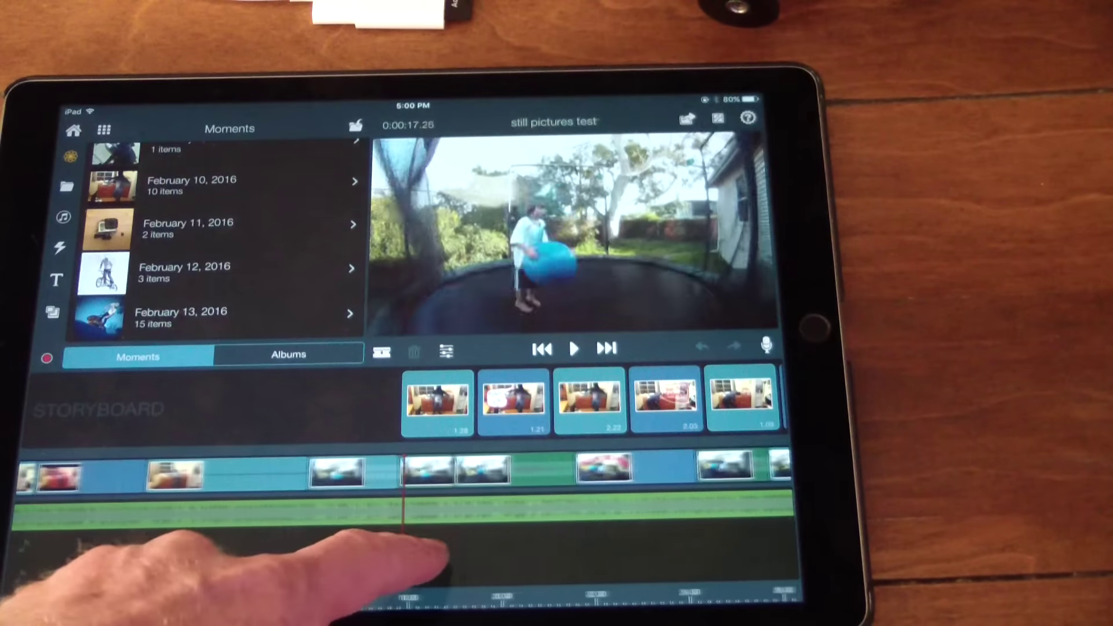
- Play through the later trampoline clips and pause at 00:00:26.29
{"action": "left_click", "coordinate": [574, 347]}
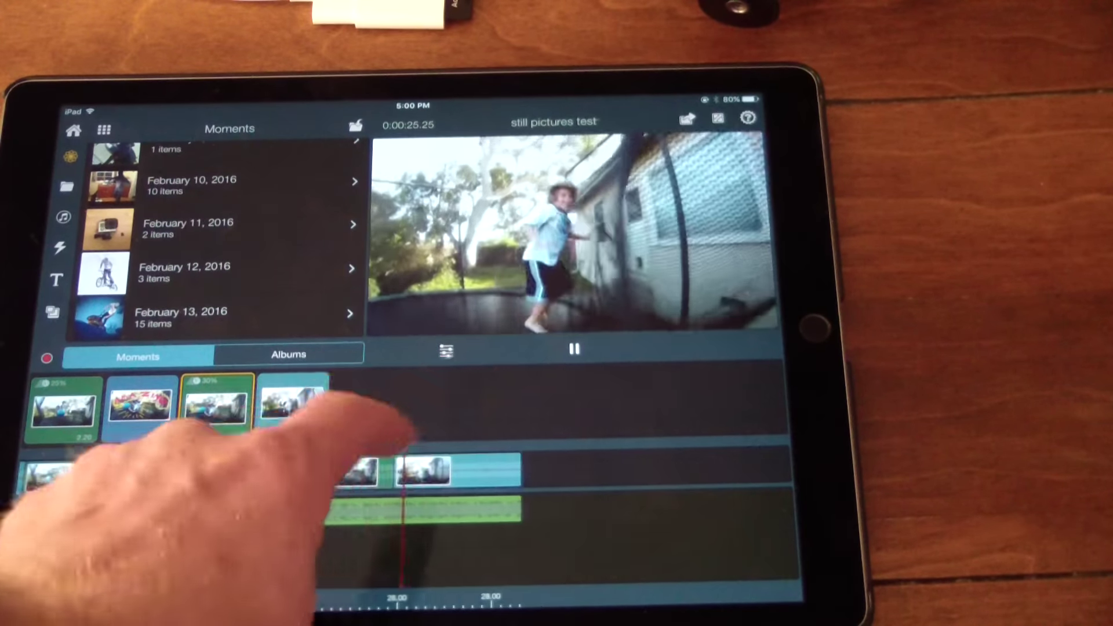
{"action": "left_click", "coordinate": [574, 348]}
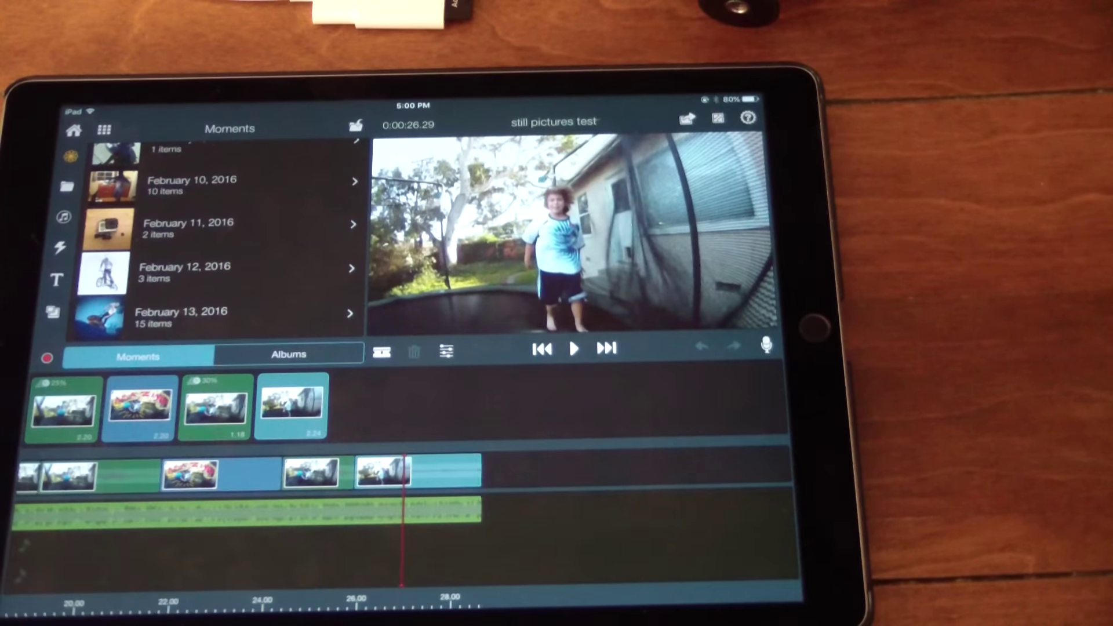